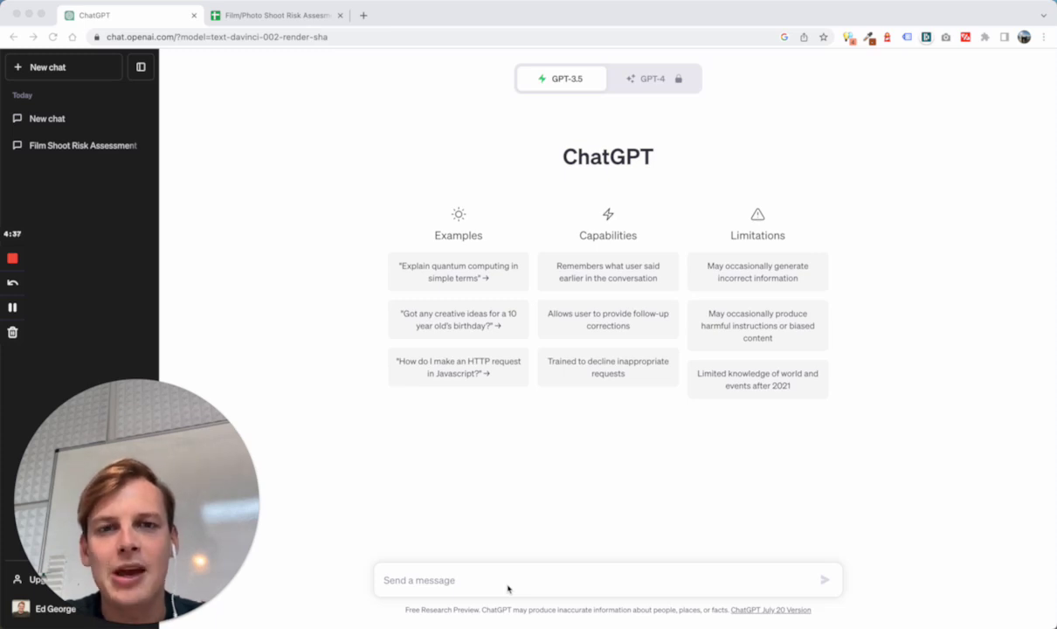
Paste the prepared request for a detailed tabular risk assessment of the warehouse film shoot.
left_click(464, 574)
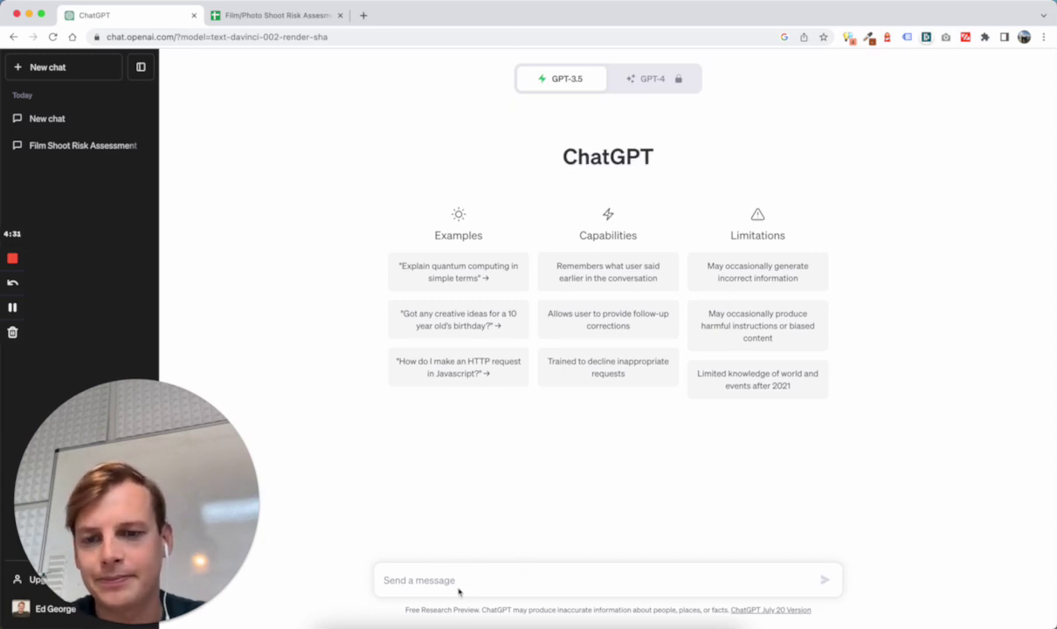
type("Can you help me produce a risk assessment for a film shoot I've got planned? The film shoot is going to be held in an abandoned warehouse in east london with a crew of 13 on a saturday. We'll be using 4 different actors while on set. Please could you provide a detailed assessment in tabular form?")
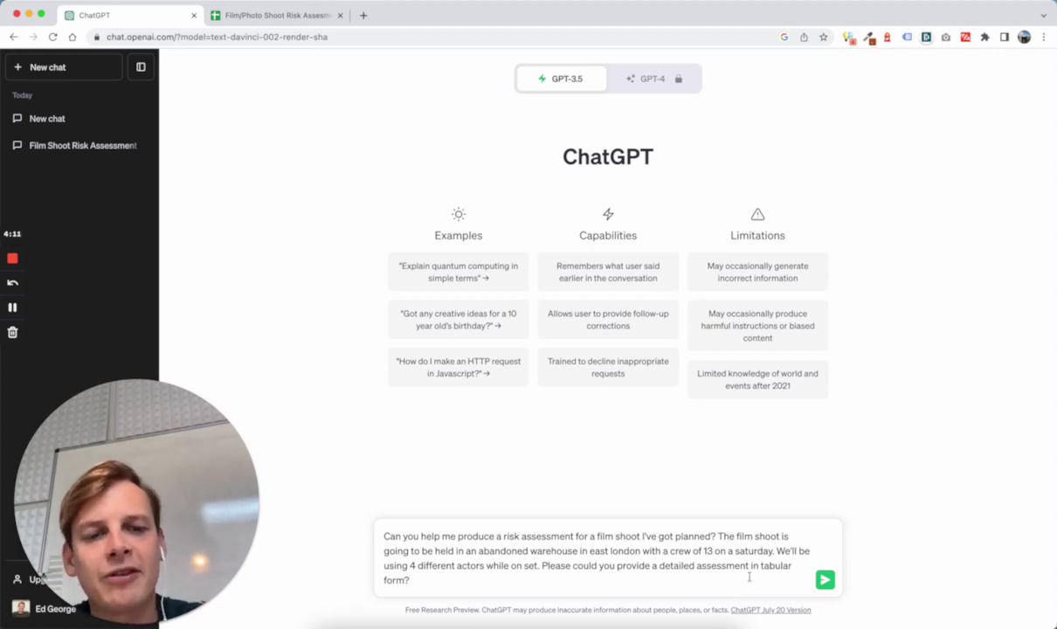
left_click_drag(761, 566, 782, 576)
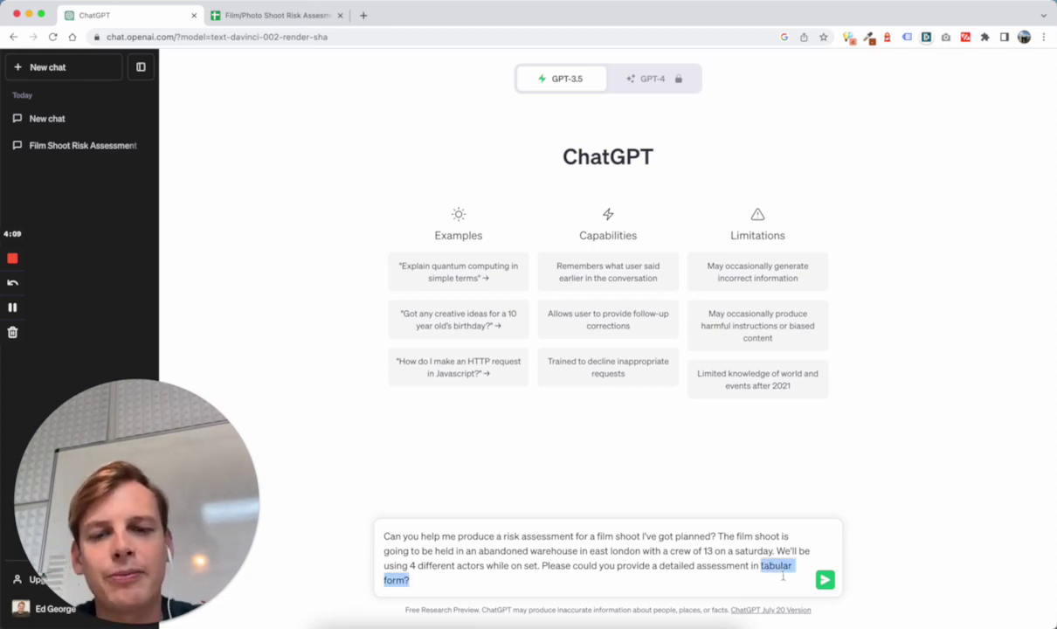
Send the film-shoot request and review the returned hazards, likelihood, severity and controls table.
left_click(824, 580)
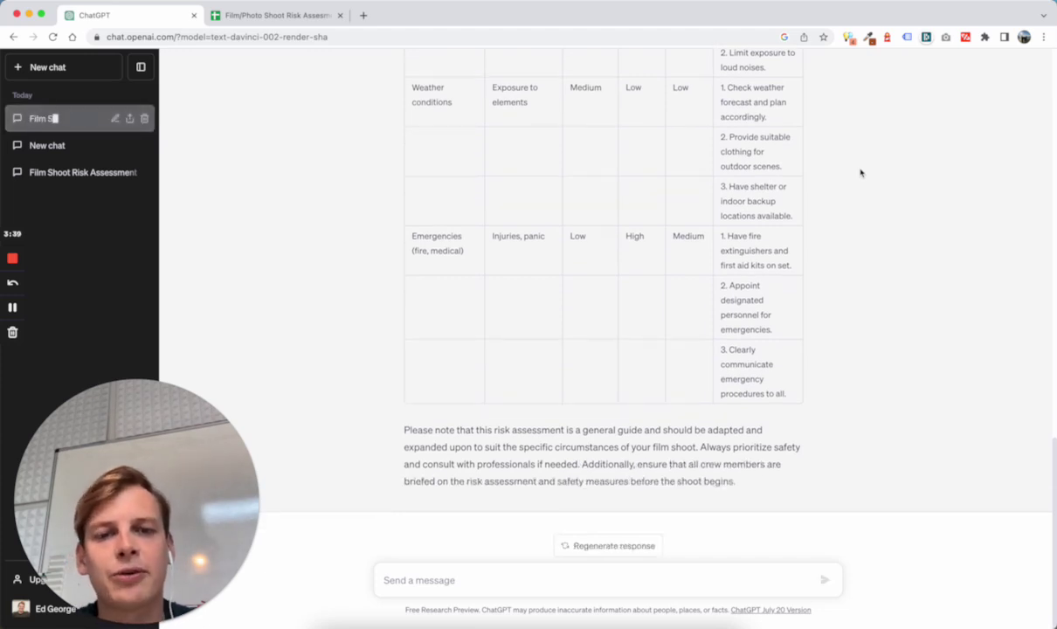
scroll(860, 172, "up", 1)
scroll(861, 172, "up", 10)
scroll(861, 172, "up", 2)
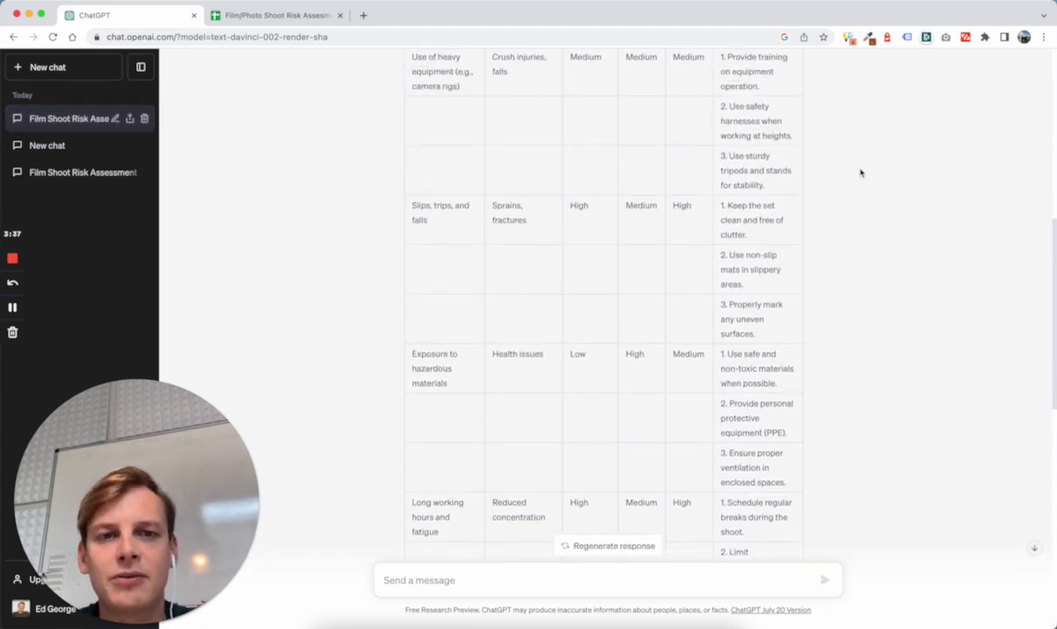
scroll(861, 172, "up", 3)
scroll(861, 172, "up", 1)
scroll(861, 172, "up", 3)
scroll(860, 172, "up", 3)
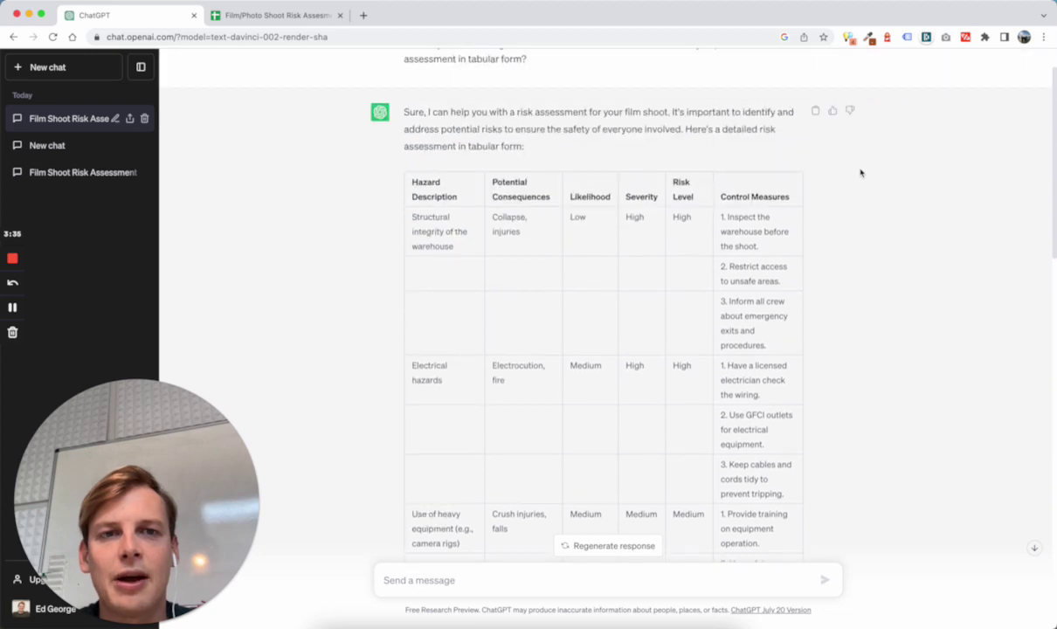
scroll(861, 172, "down", 5)
scroll(861, 172, "down", 10)
left_click(465, 580)
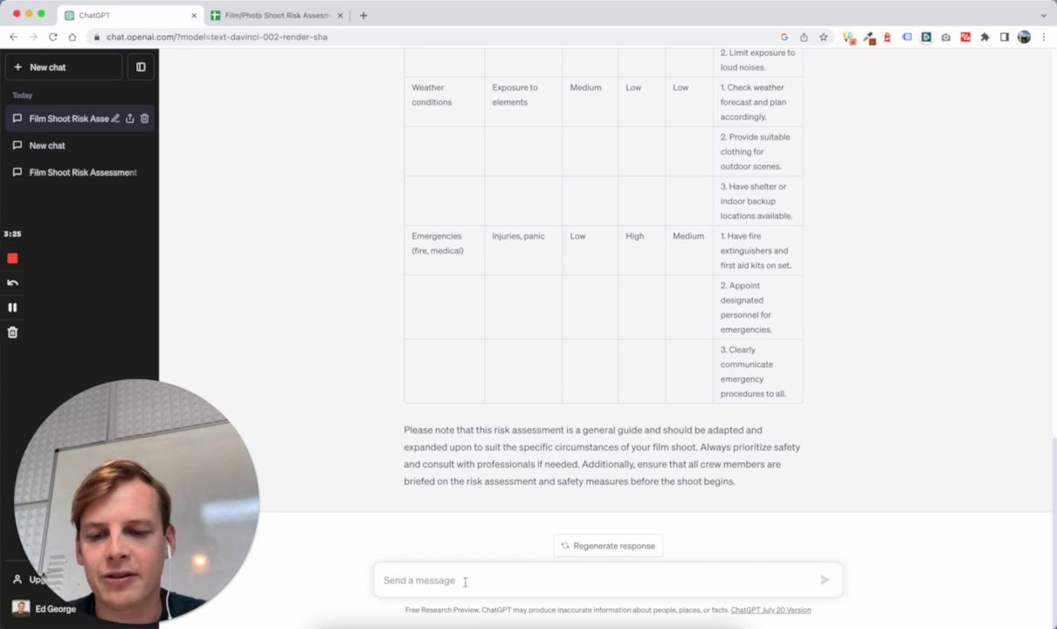
Type the follow-up 'Please can you add broken glass in as a potential hazard?'.
type("Ple")
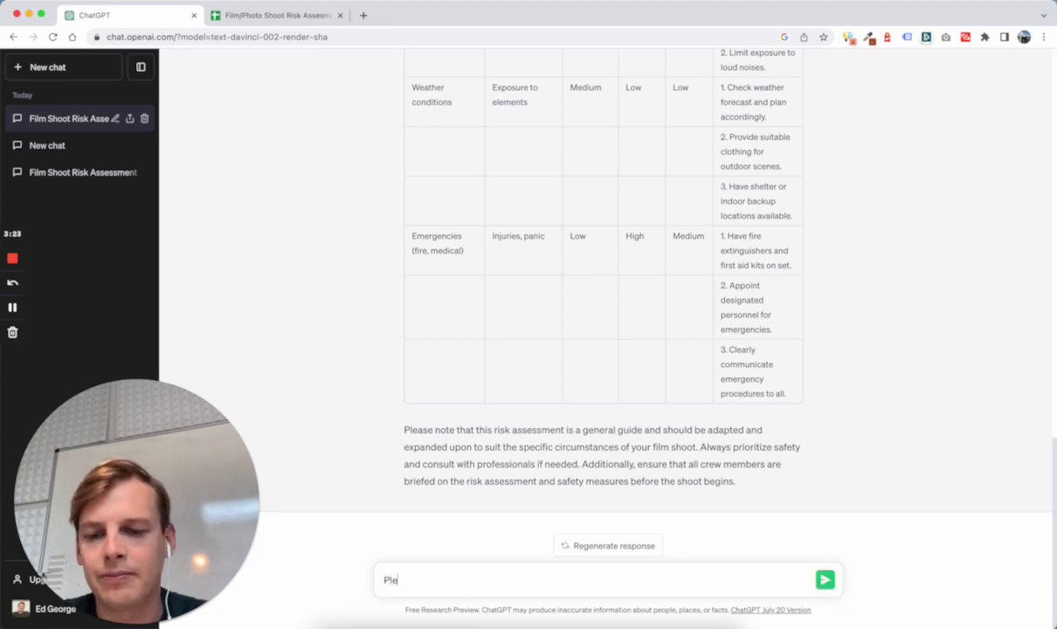
type("ase can you")
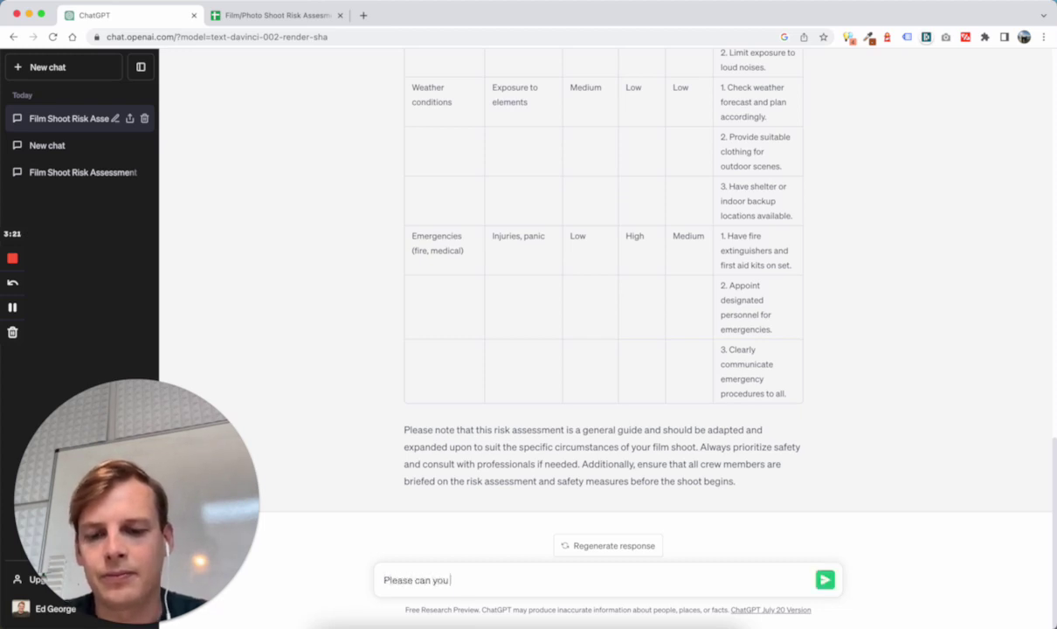
type(" add broken")
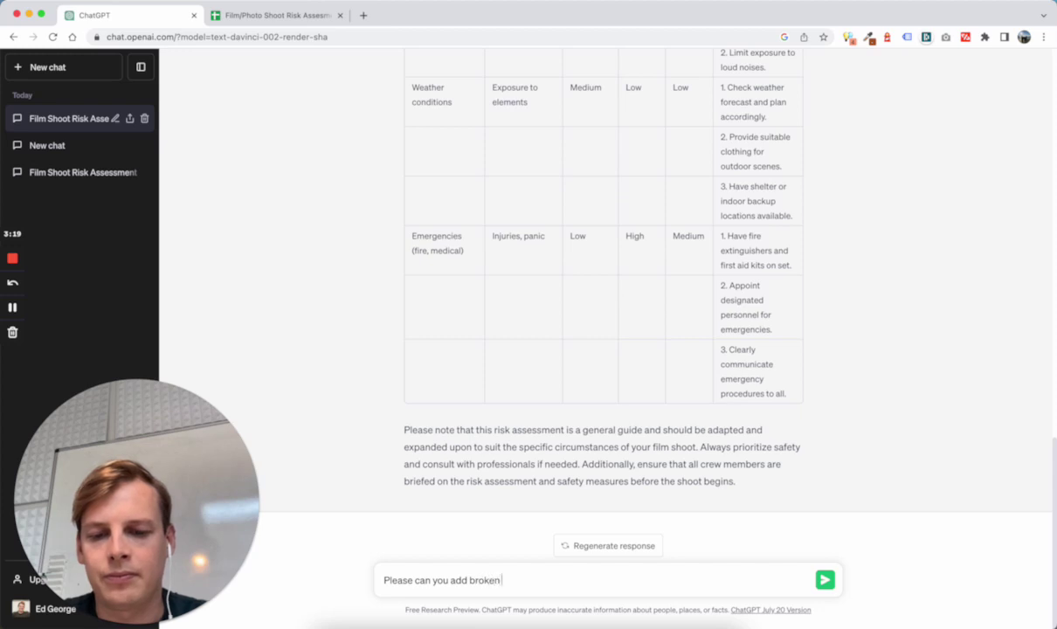
type(" glass in as")
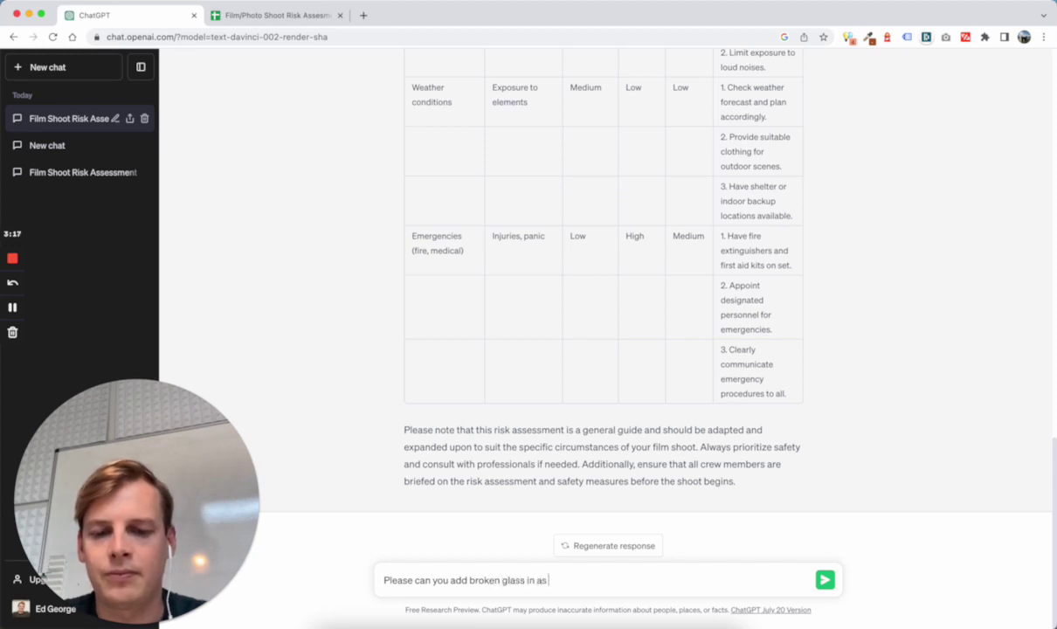
type(" ha")
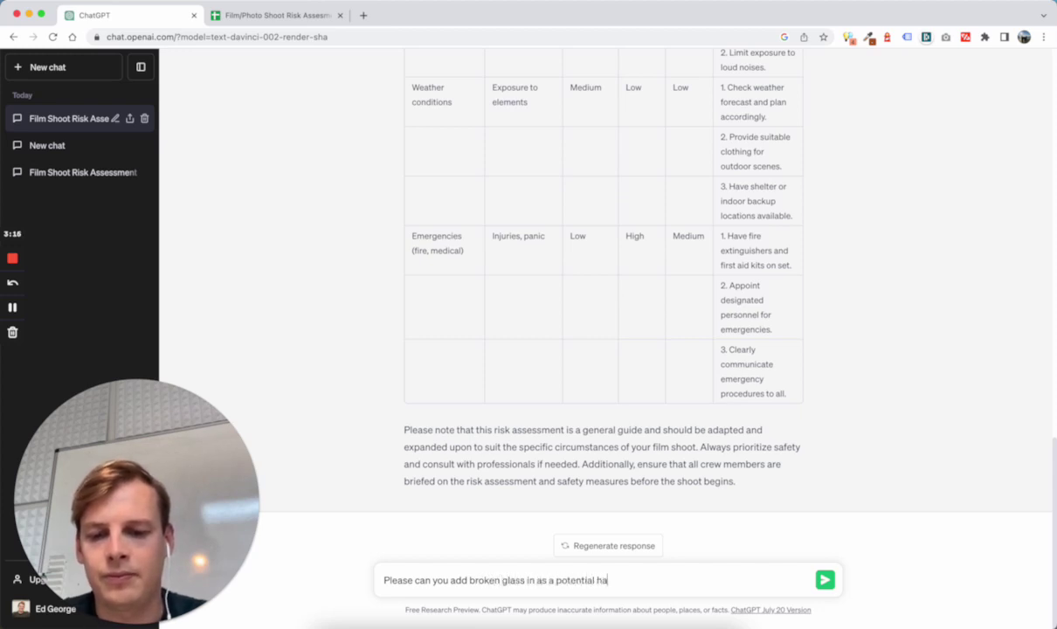
type("za")
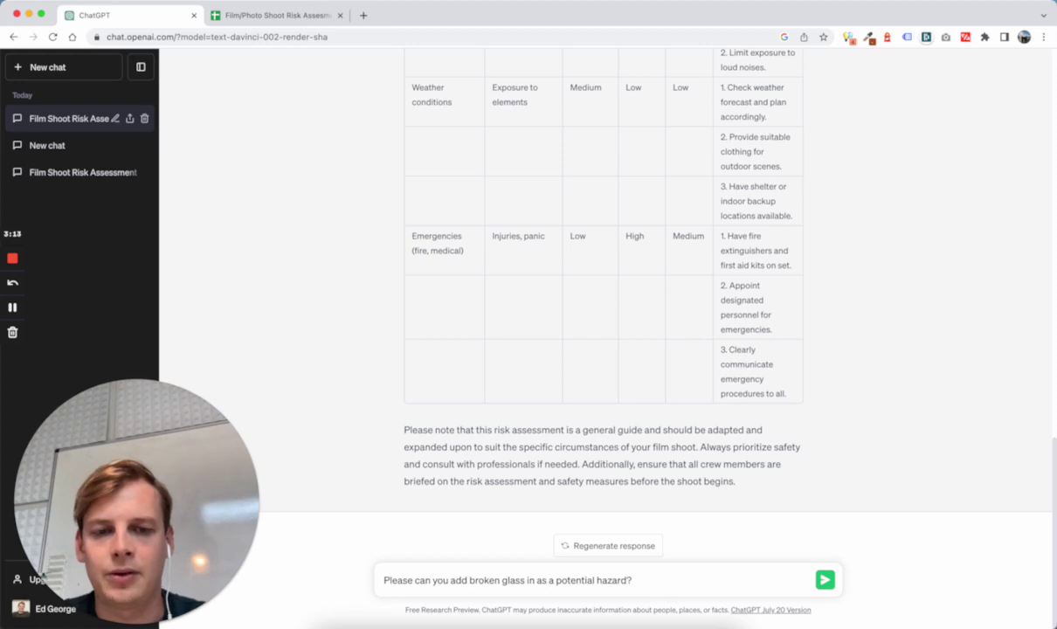
Send the broken glass follow-up and wait for the revised risk table.
key("Return")
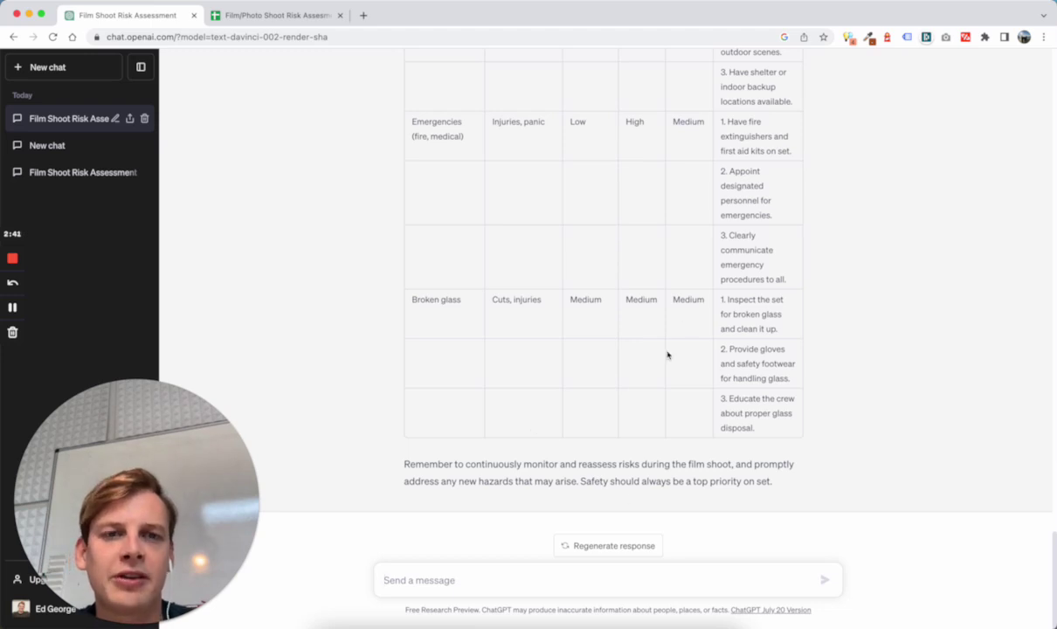
Select the updated table from the Hazard header to 'disposal.' and switch to the spreadsheet.
scroll(667, 354, "up", 5)
scroll(667, 354, "up", 5)
scroll(667, 354, "up", 2)
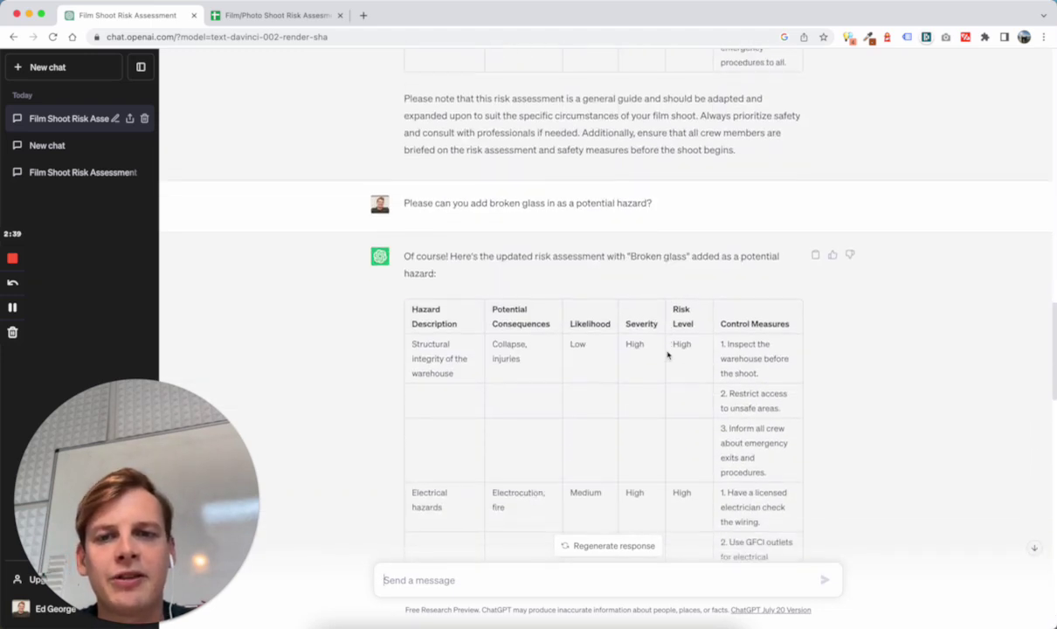
scroll(666, 353, "down", 2)
scroll(666, 353, "up", 1)
scroll(667, 354, "down", 2)
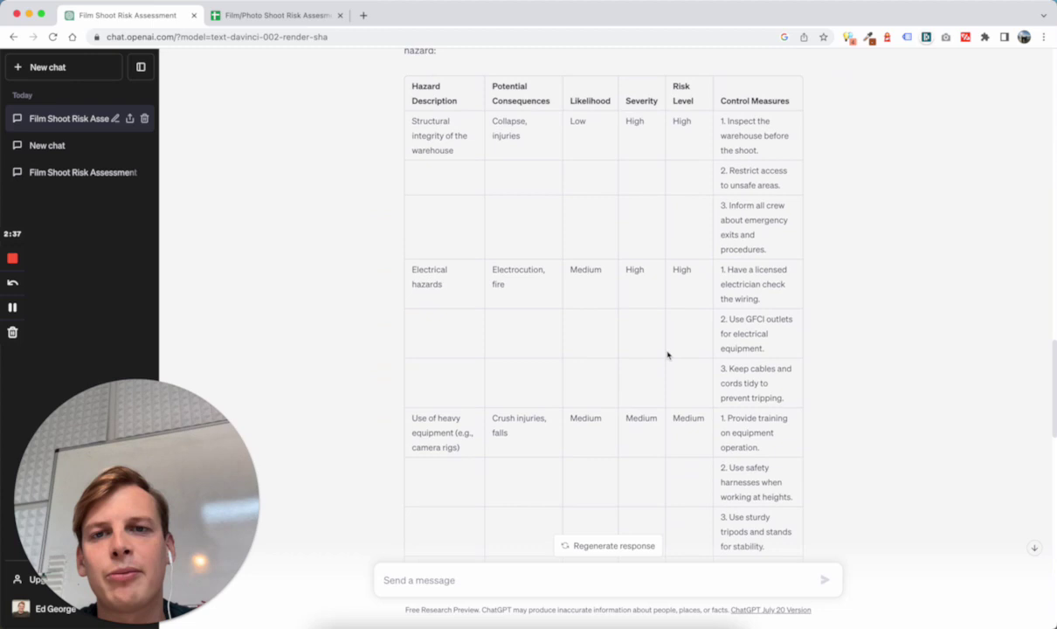
scroll(667, 354, "down", 2)
scroll(667, 354, "down", 10)
scroll(667, 354, "up", 5)
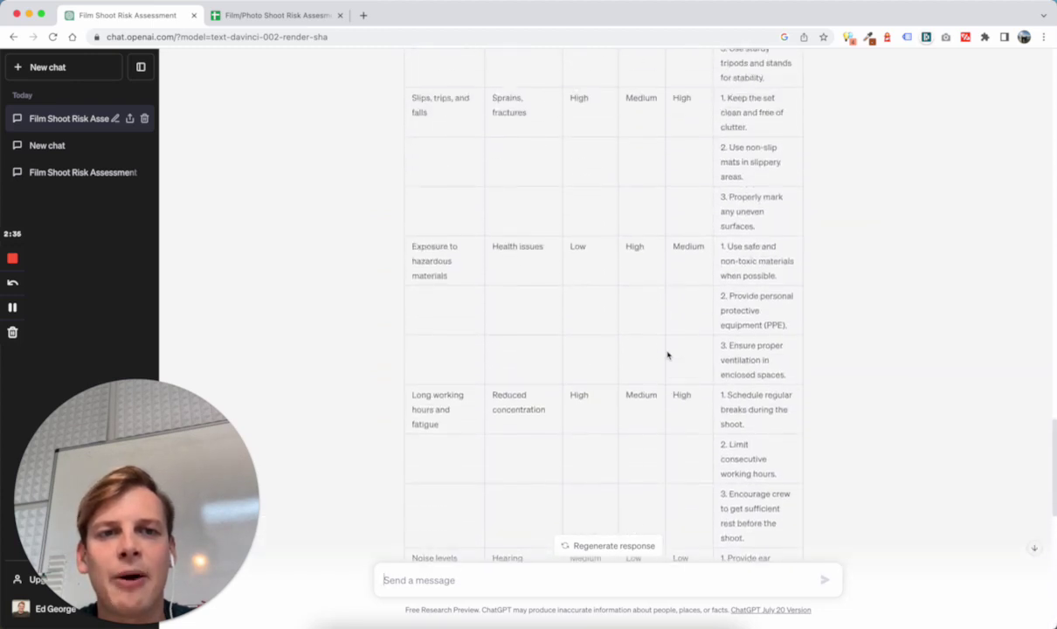
scroll(667, 354, "up", 5)
scroll(666, 354, "up", 1)
scroll(667, 354, "down", 1)
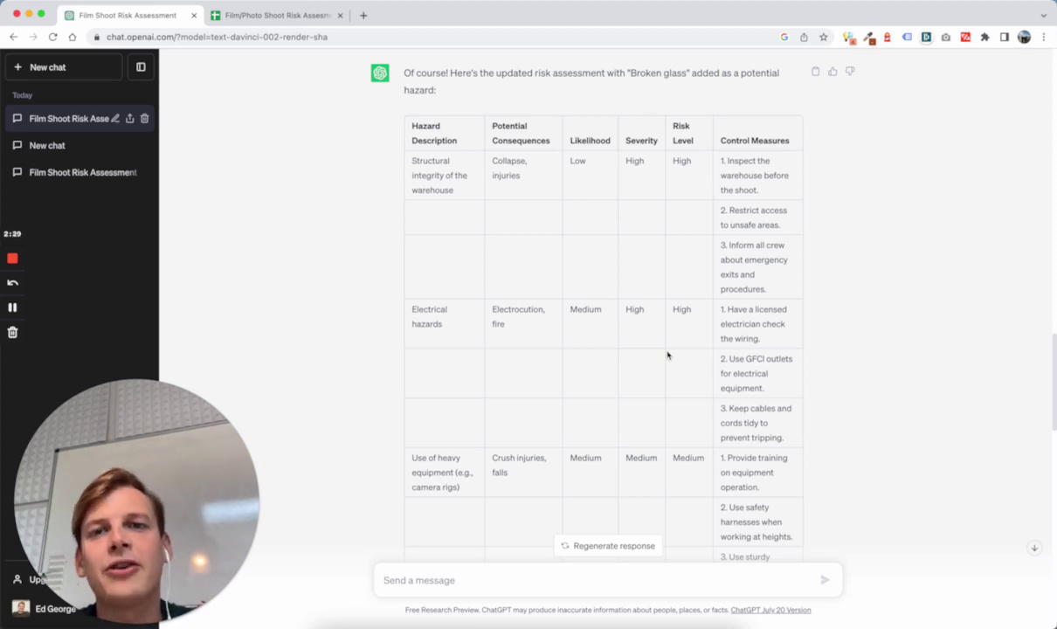
left_click_drag(412, 127, 805, 595)
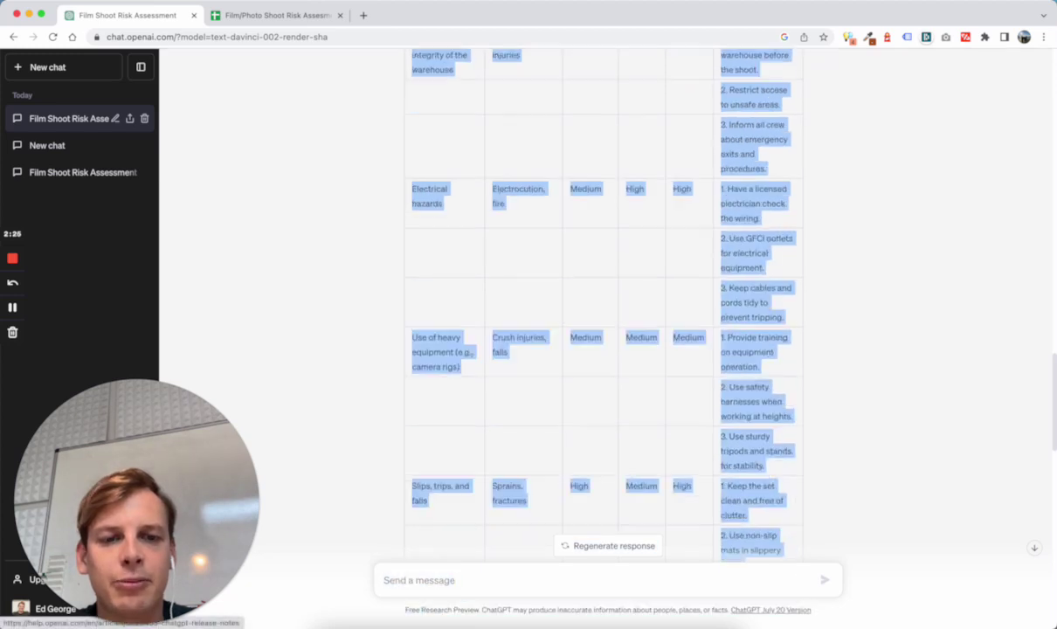
left_click_drag(805, 595, 785, 439)
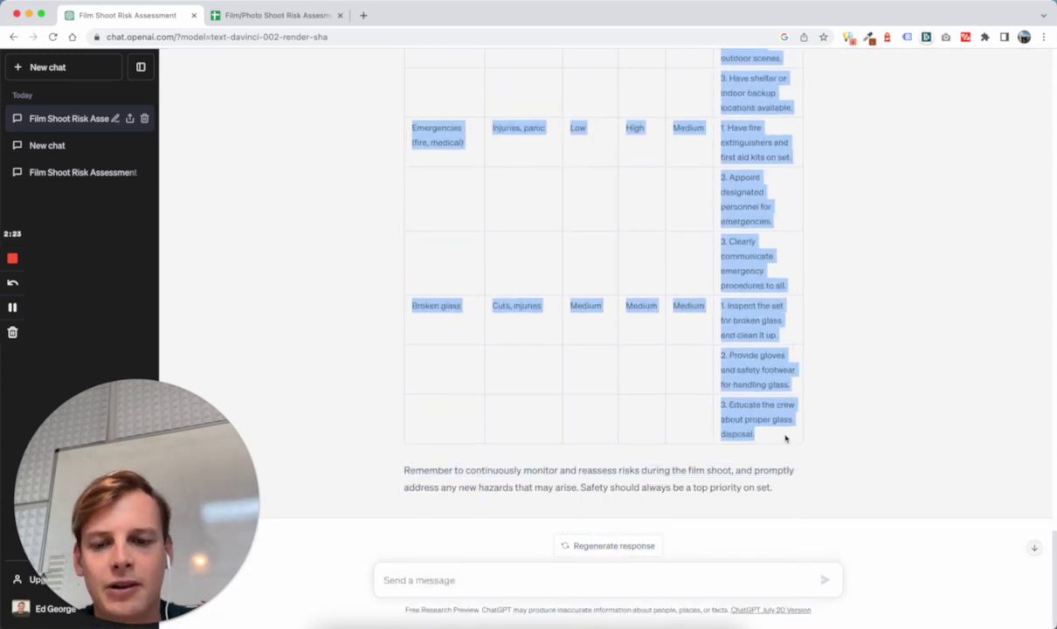
left_click(275, 16)
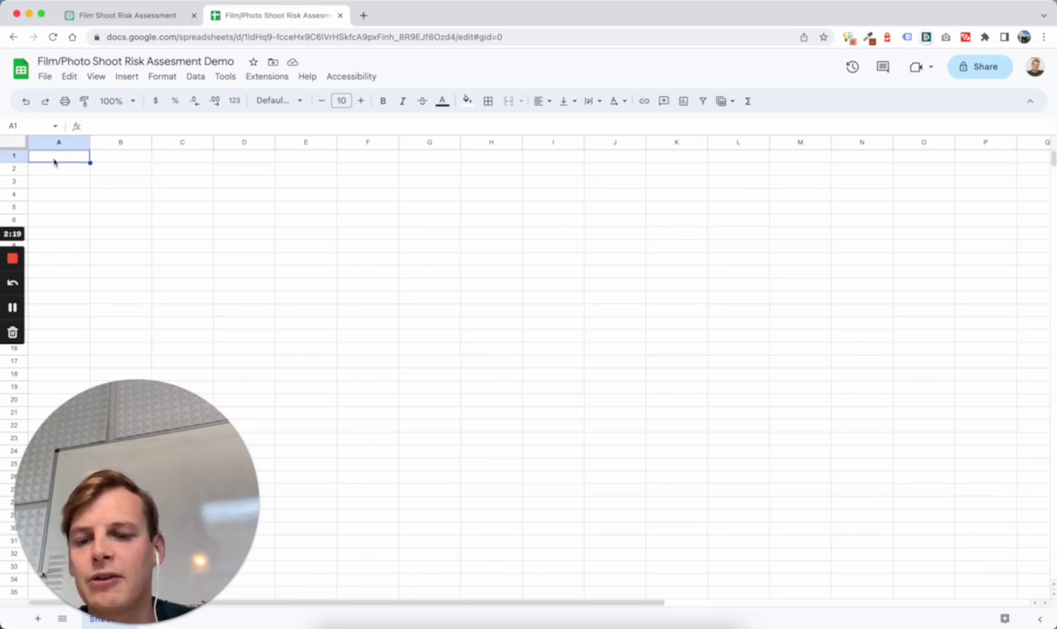
Paste the risk table at A1 and widen columns A, B and F to fit their text.
key("ctrl+v")
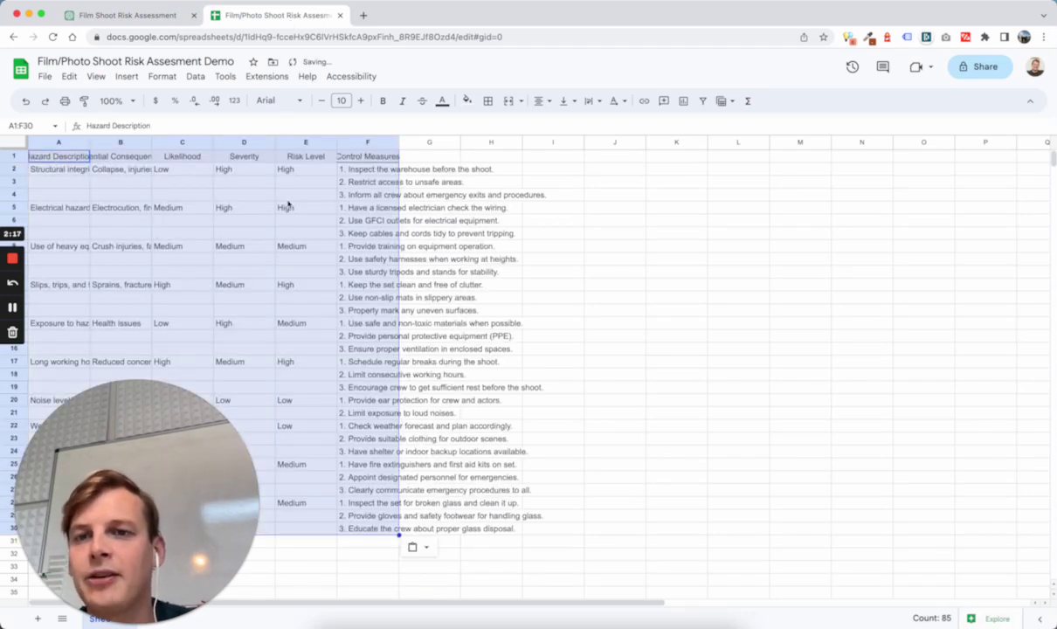
left_click(424, 271)
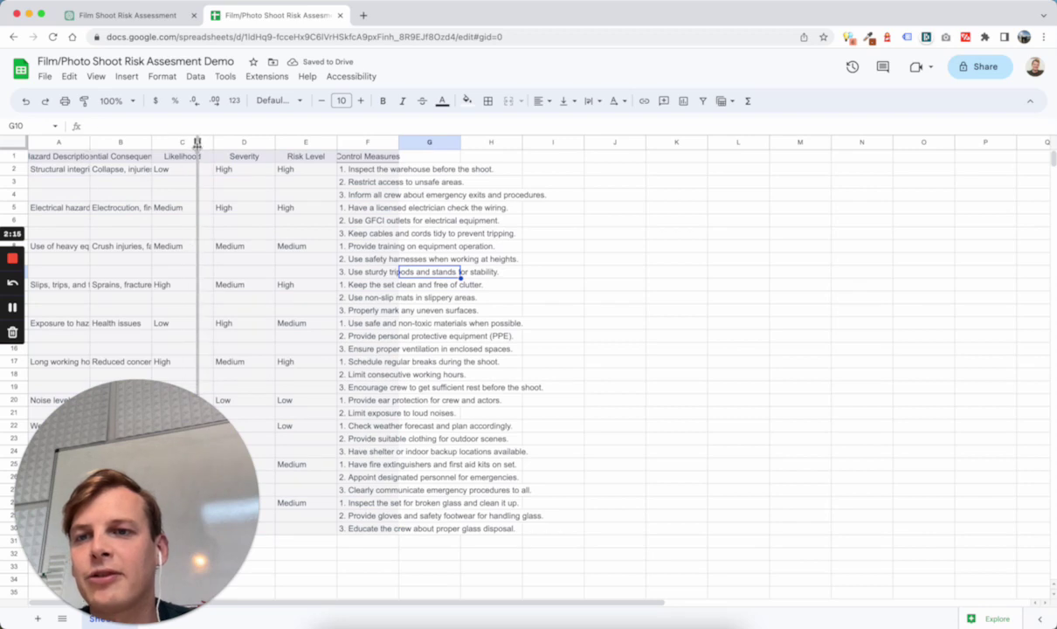
left_click_drag(90, 141, 387, 142)
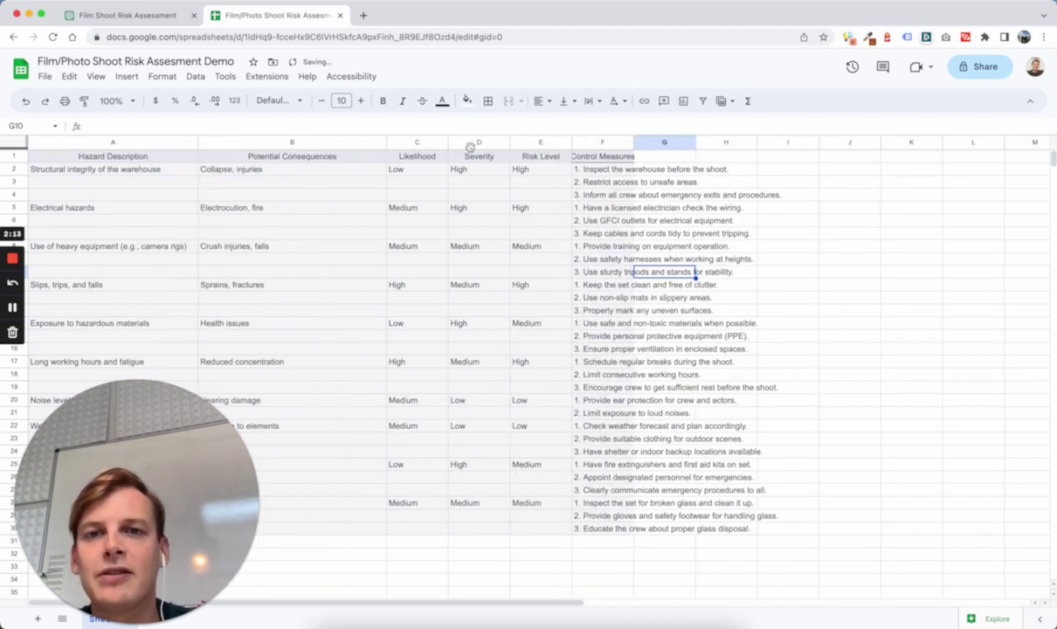
left_click_drag(633, 142, 979, 172)
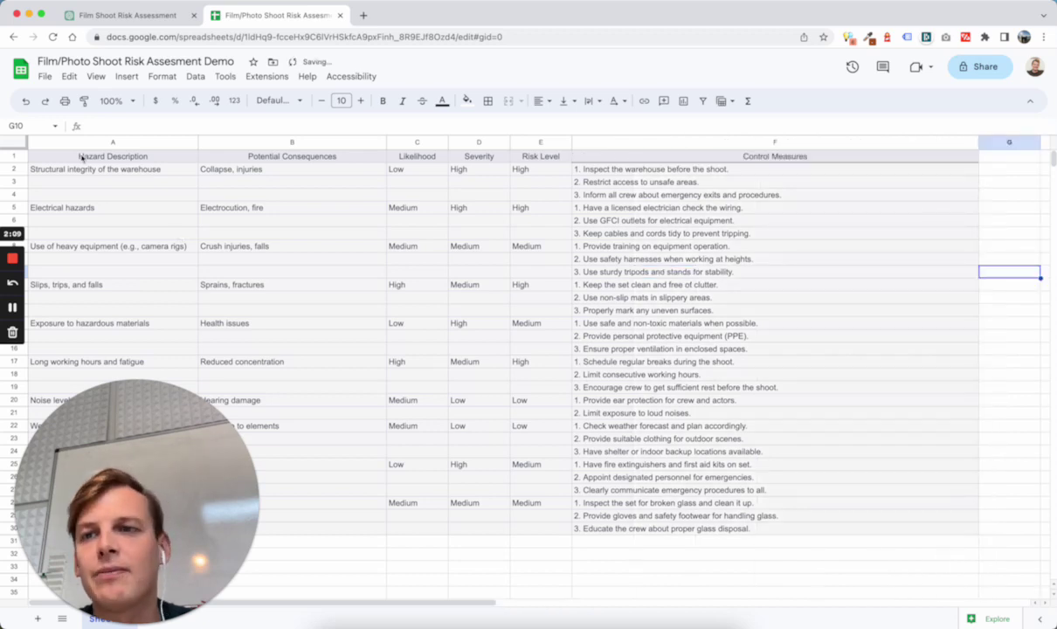
left_click(100, 181)
left_click(539, 553)
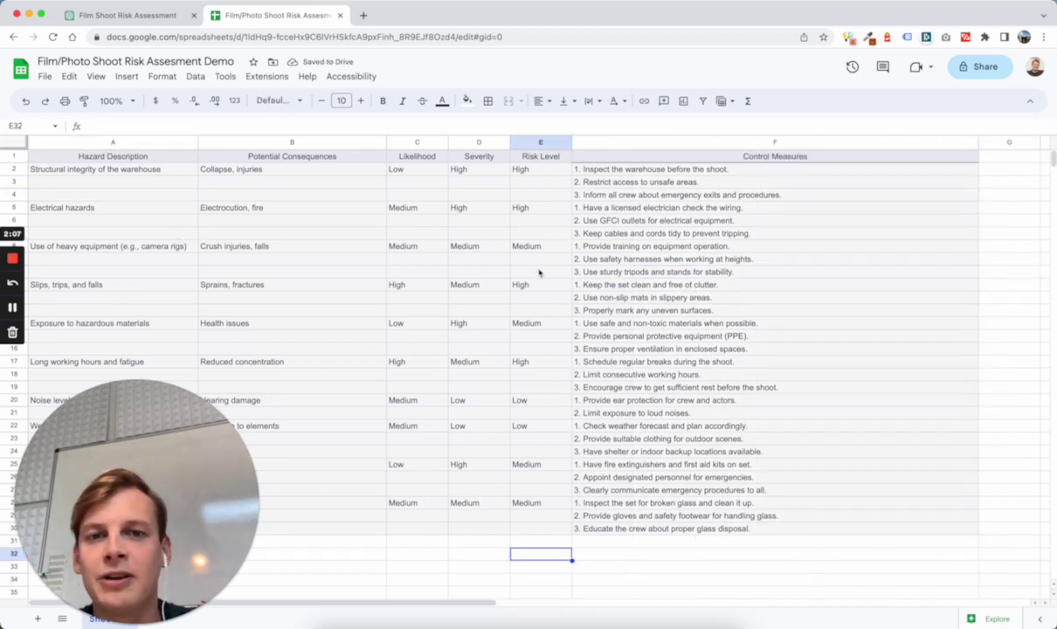